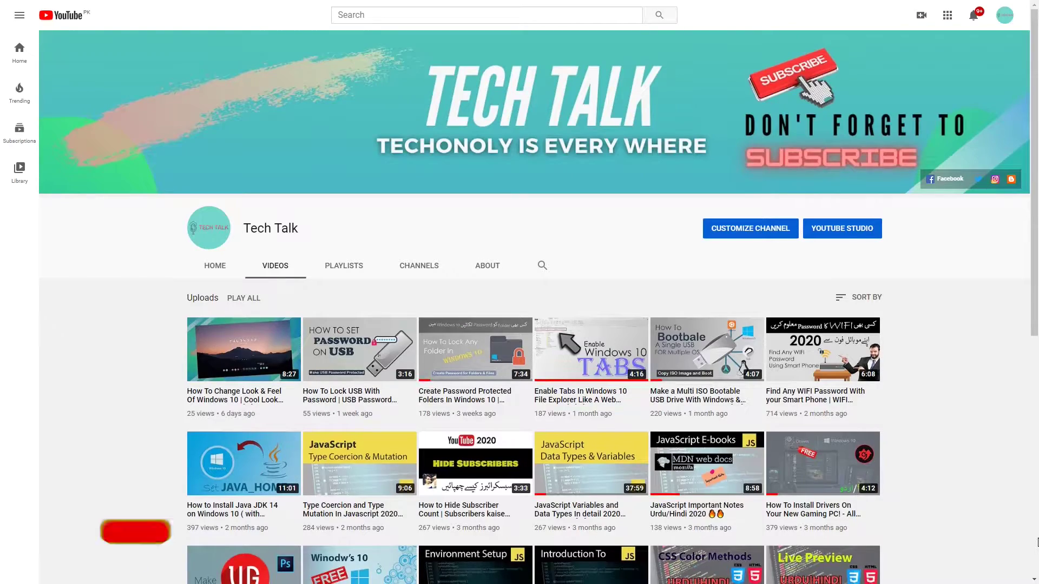
pyautogui.scroll(-2, 1037, 543)
pyautogui.scroll(-2, 1037, 543)
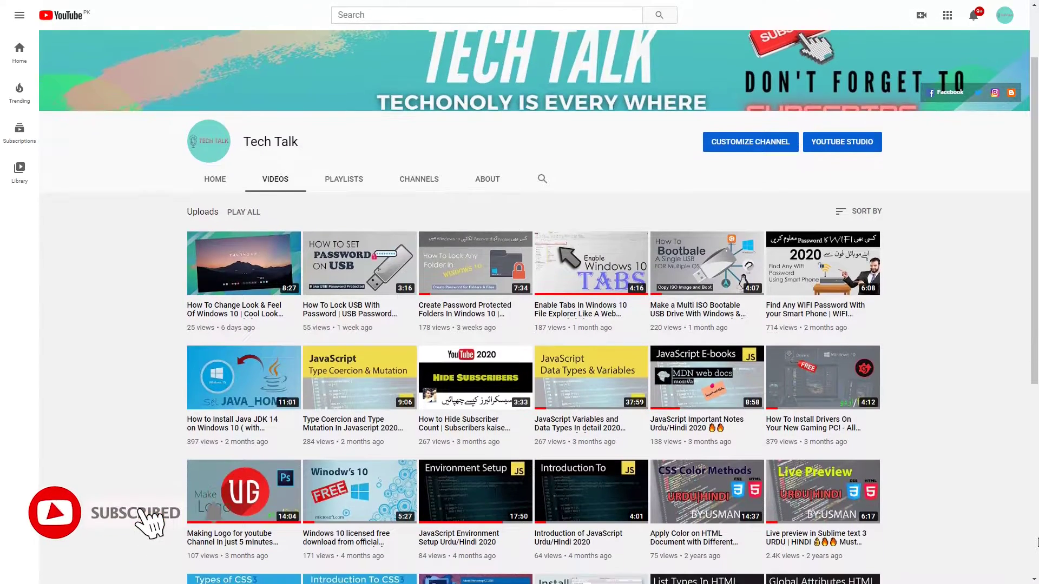
pyautogui.scroll(-2, 1038, 542)
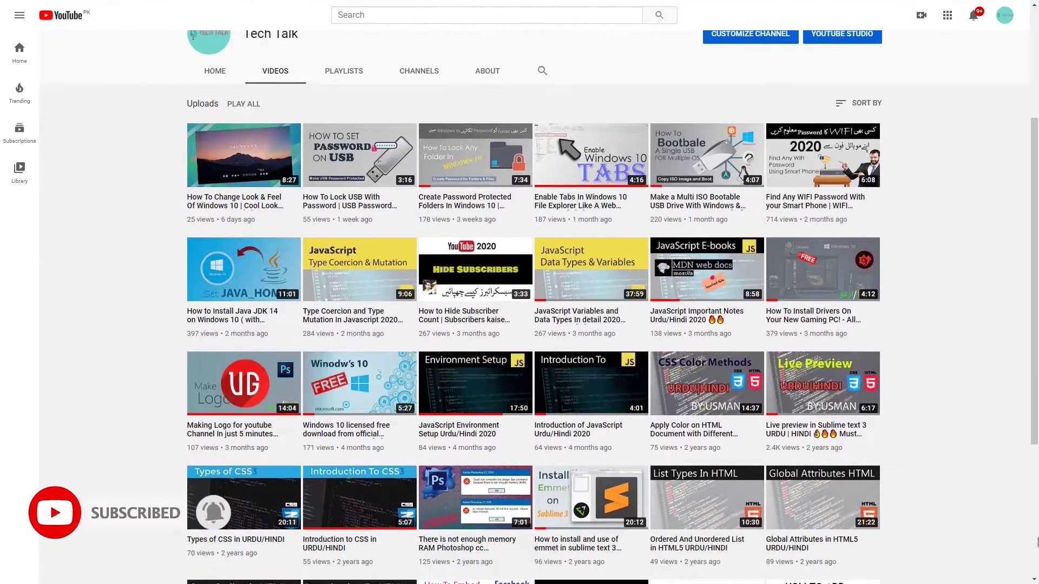
pyautogui.scroll(3, 1038, 542)
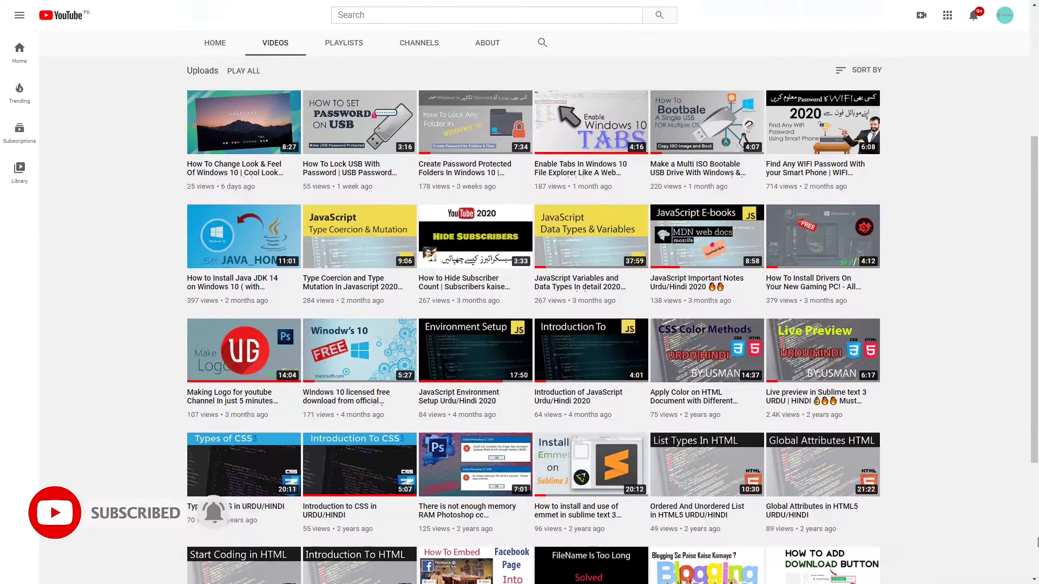
pyautogui.scroll(2, 1037, 543)
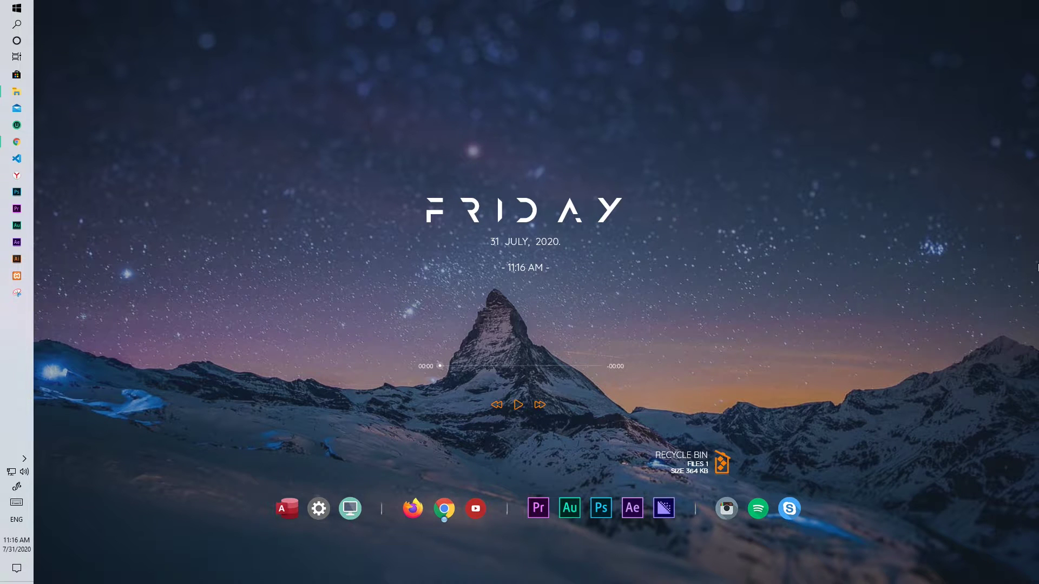
# Switch to Chrome and try to download rePaper.zip from the rePaper repository's releases page on GitHub
pyautogui.click(16, 142)
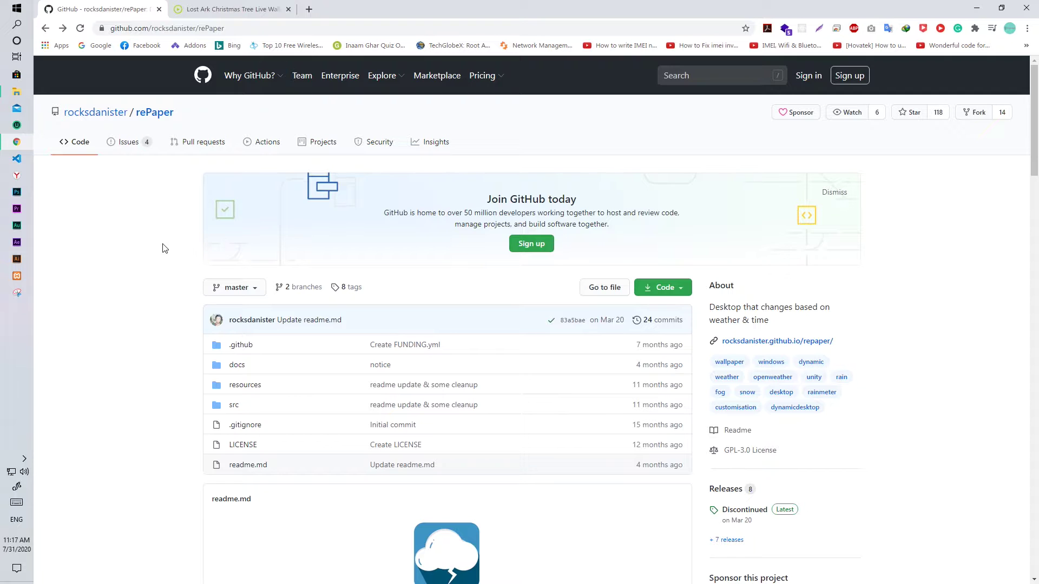
pyautogui.scroll(-4, 154, 263)
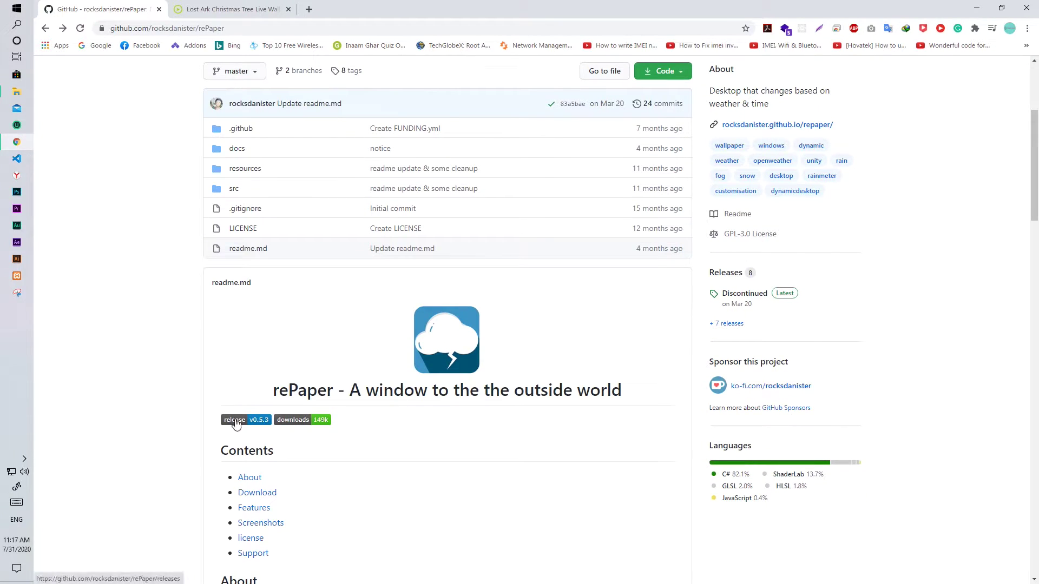
pyautogui.click(236, 423)
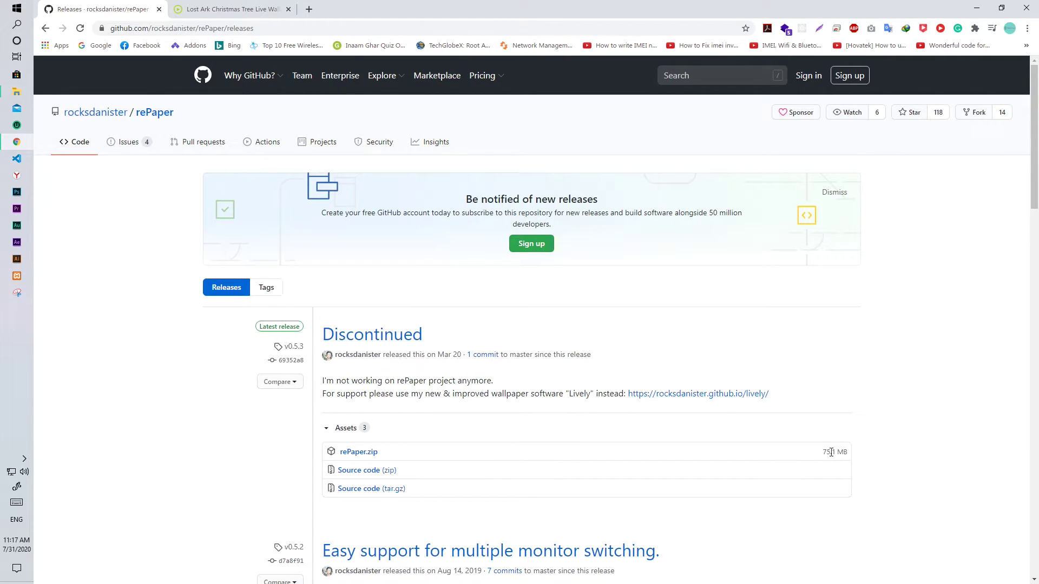
pyautogui.click(362, 453)
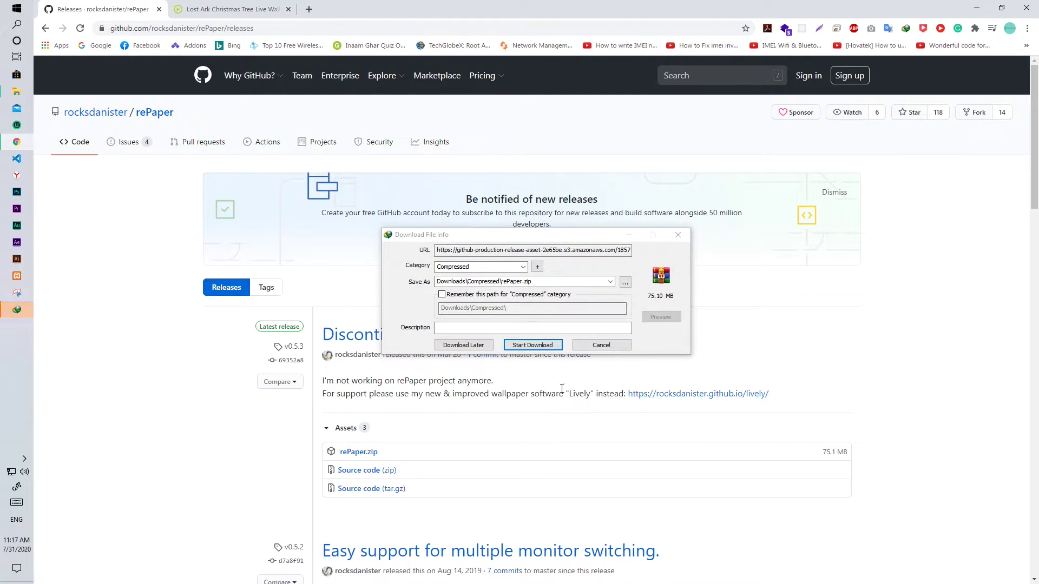
pyautogui.click(595, 348)
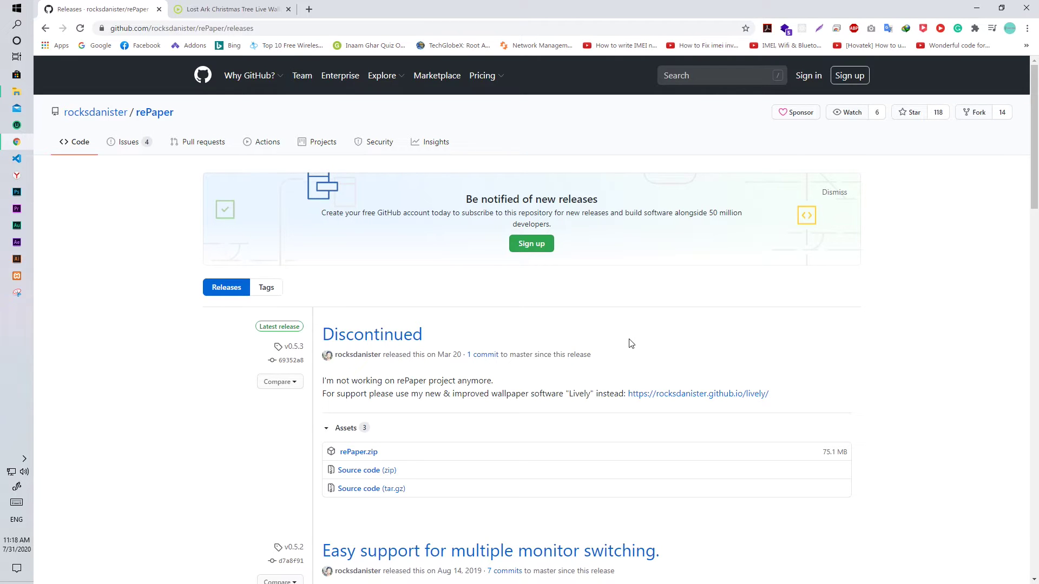
# View the Lost Ark Christmas Tree Live Wallpaper download page on DesktopHut, then return to the desktop
pyautogui.click(222, 8)
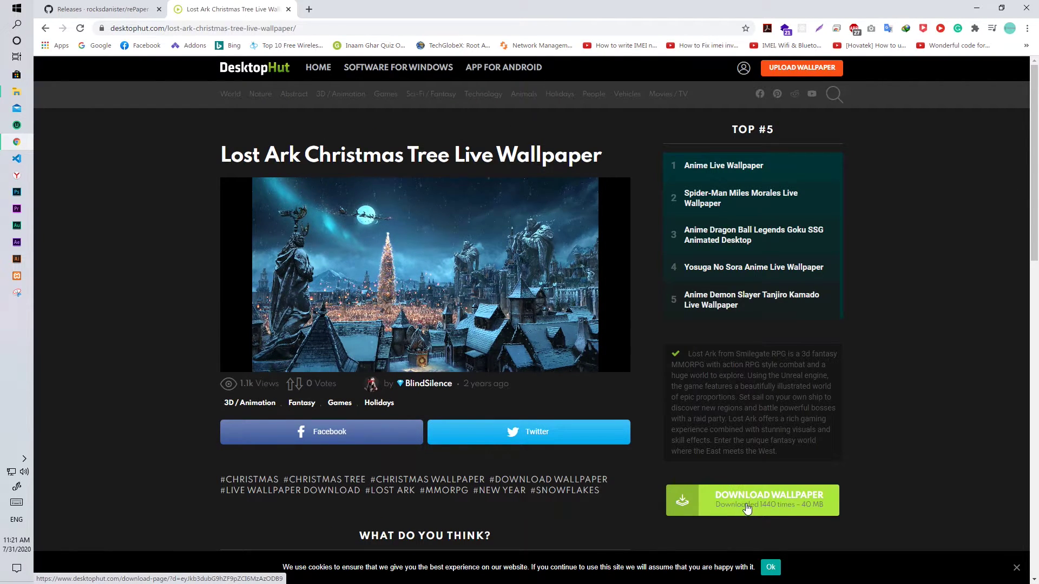
pyautogui.click(977, 11)
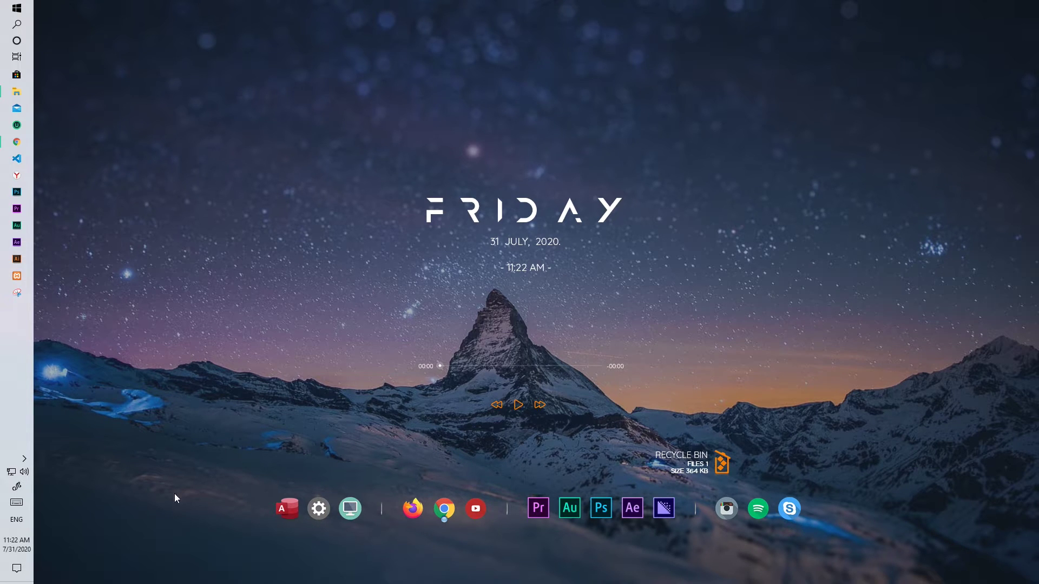
# Exit the desktop dock program running in the background and confirm closing it
pyautogui.click(23, 461)
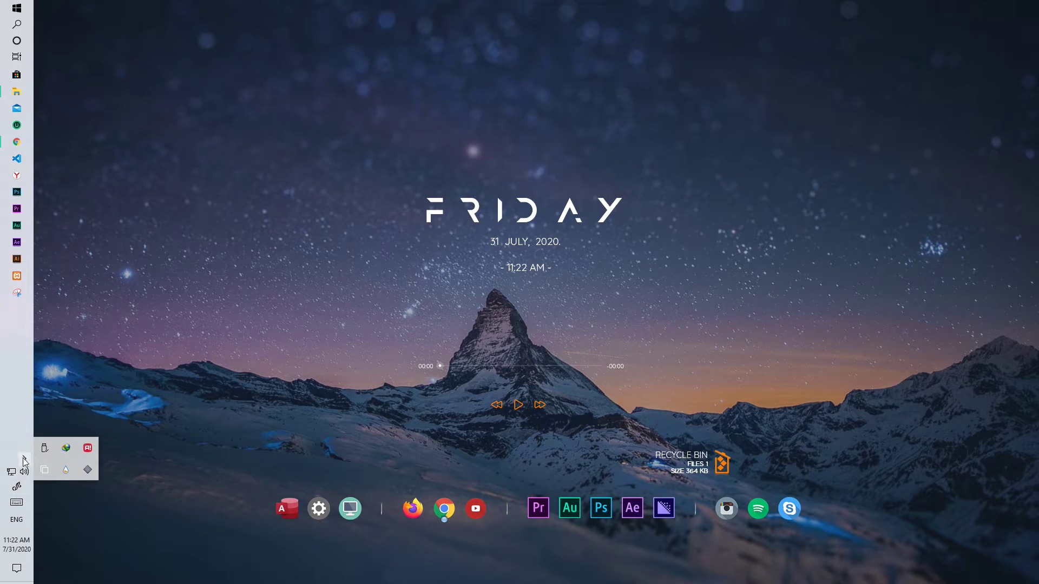
pyautogui.rightClick(66, 471)
pyautogui.rightClick(86, 470)
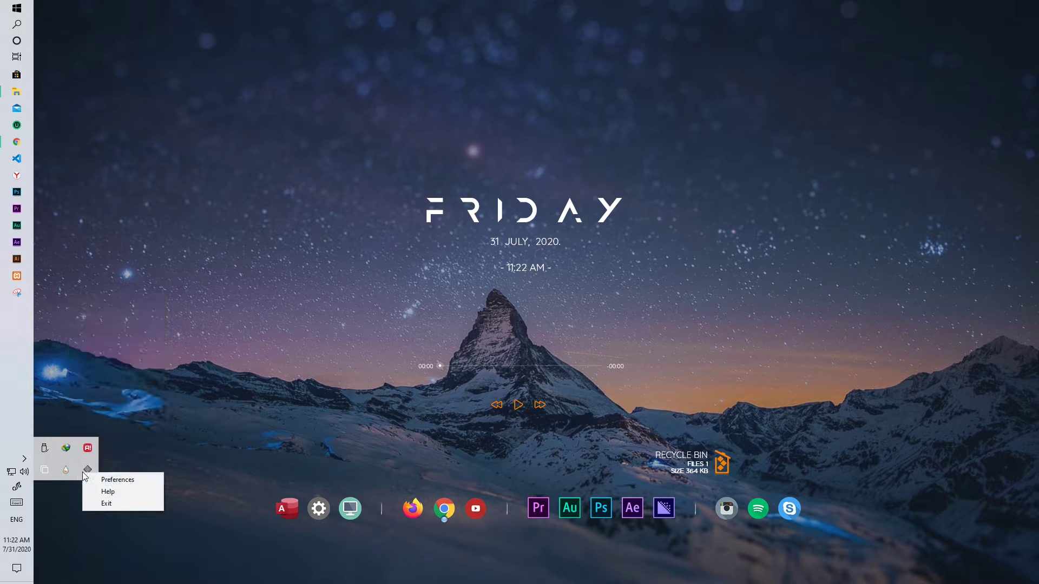
pyautogui.click(104, 505)
pyautogui.click(595, 337)
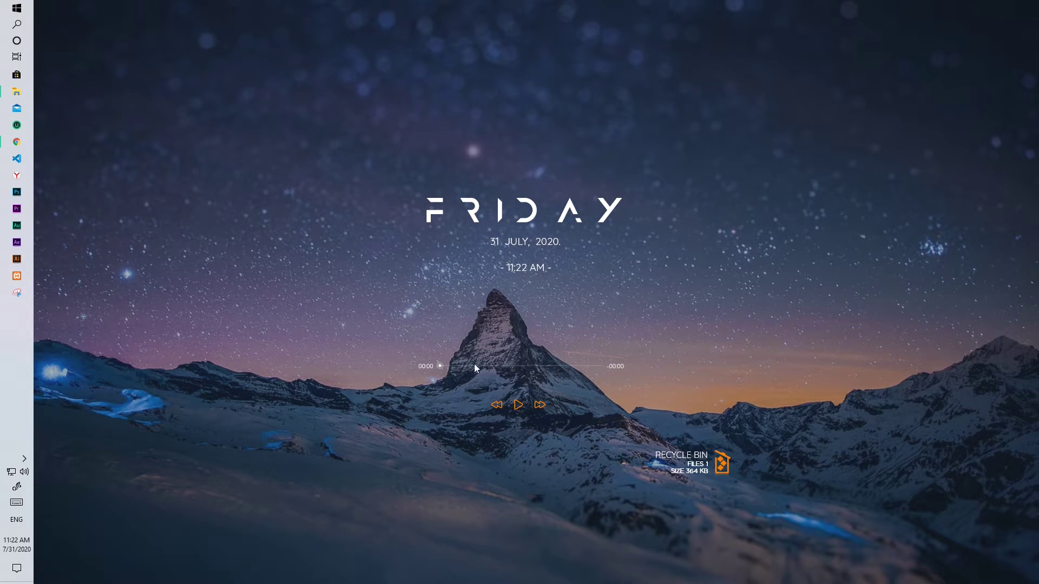
# Exit the background program that shows the Mond clock, player and recycle bin skins on the desktop
pyautogui.click(24, 459)
pyautogui.rightClick(65, 470)
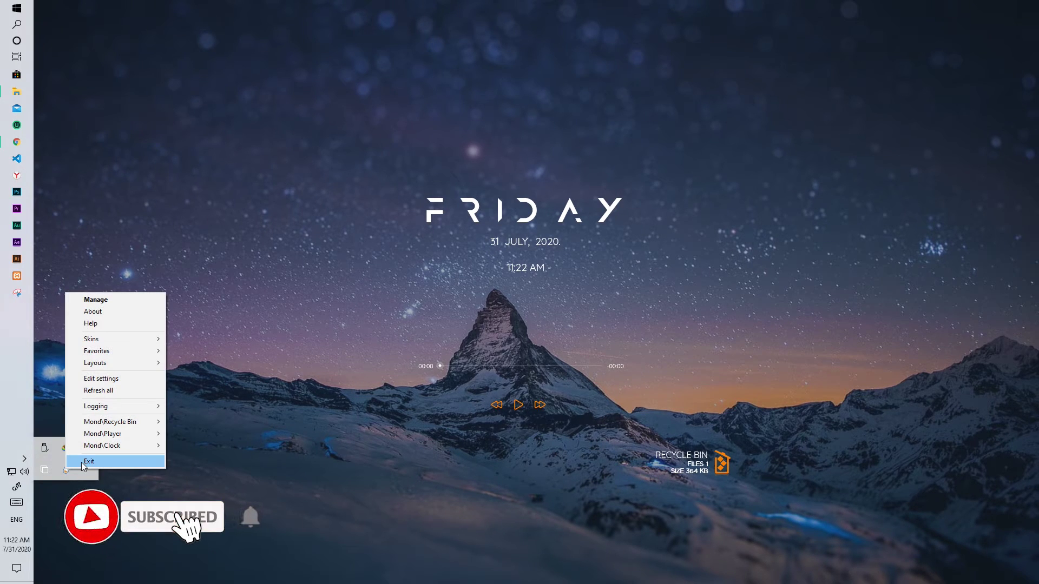
pyautogui.click(82, 463)
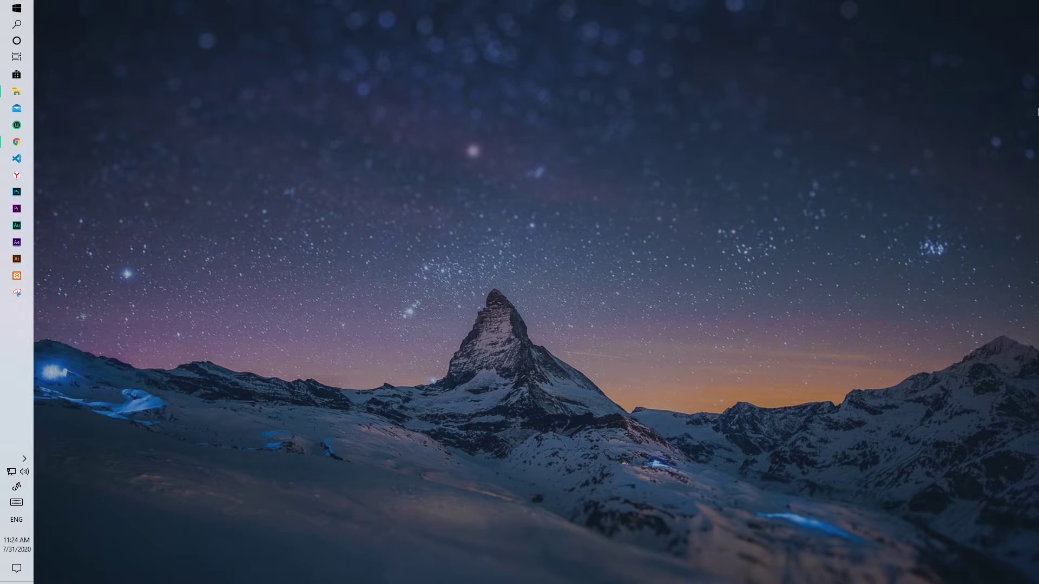
# Extract the rePaper.zip archive within New folder on the Desktop using File Explorer
pyautogui.click(16, 92)
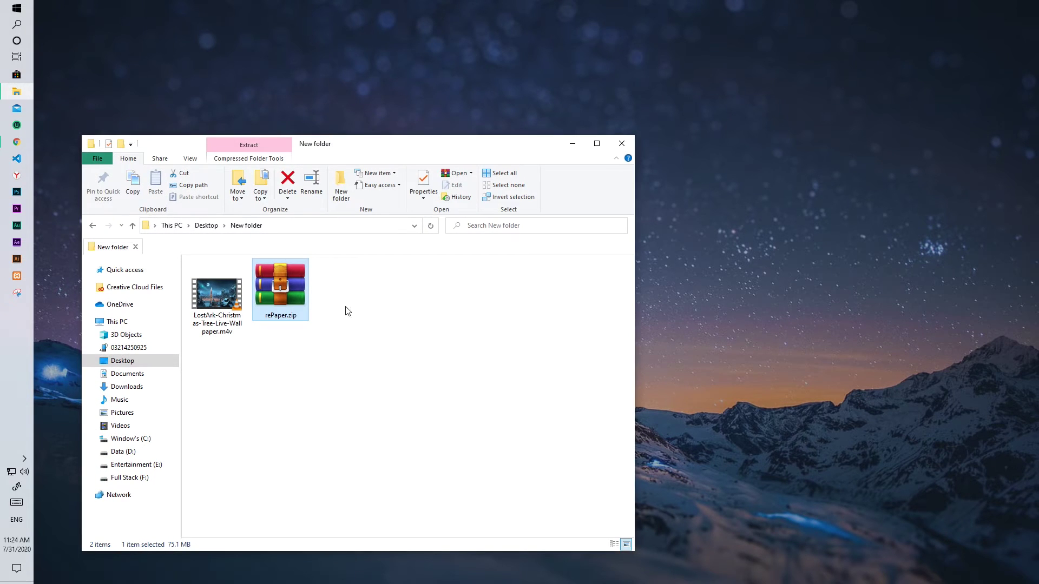
pyautogui.rightClick(287, 301)
pyautogui.click(315, 345)
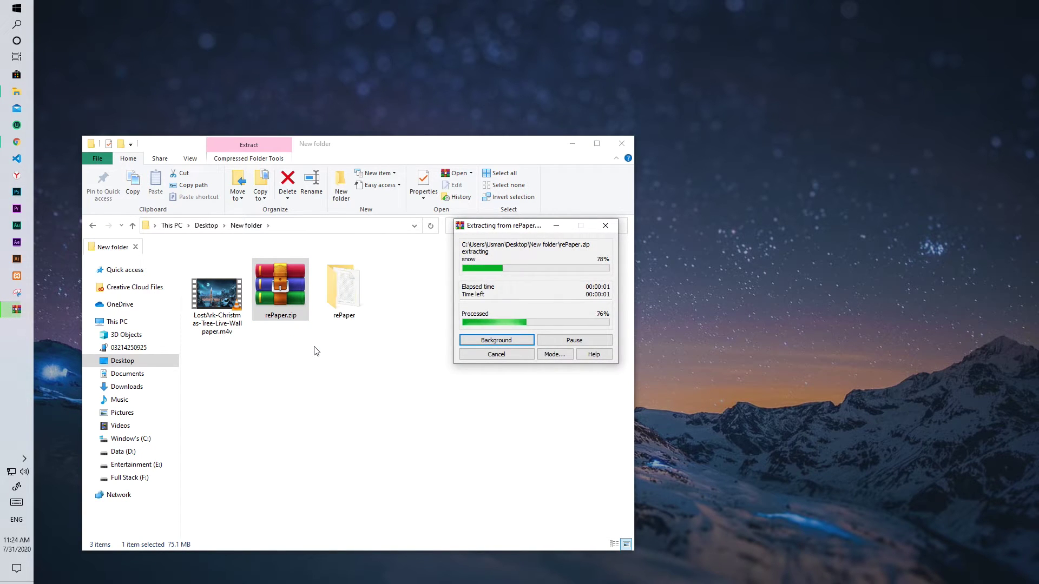
# Run Start.exe from the extracted rePaper folder, accept the warranty notice and minimise the folder window
pyautogui.doubleClick(341, 307)
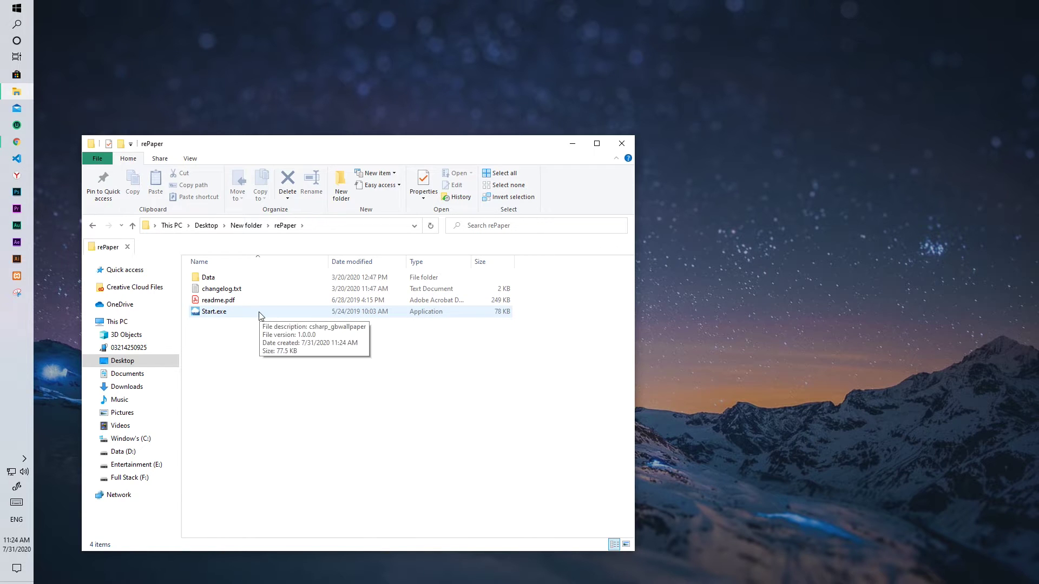
pyautogui.doubleClick(262, 316)
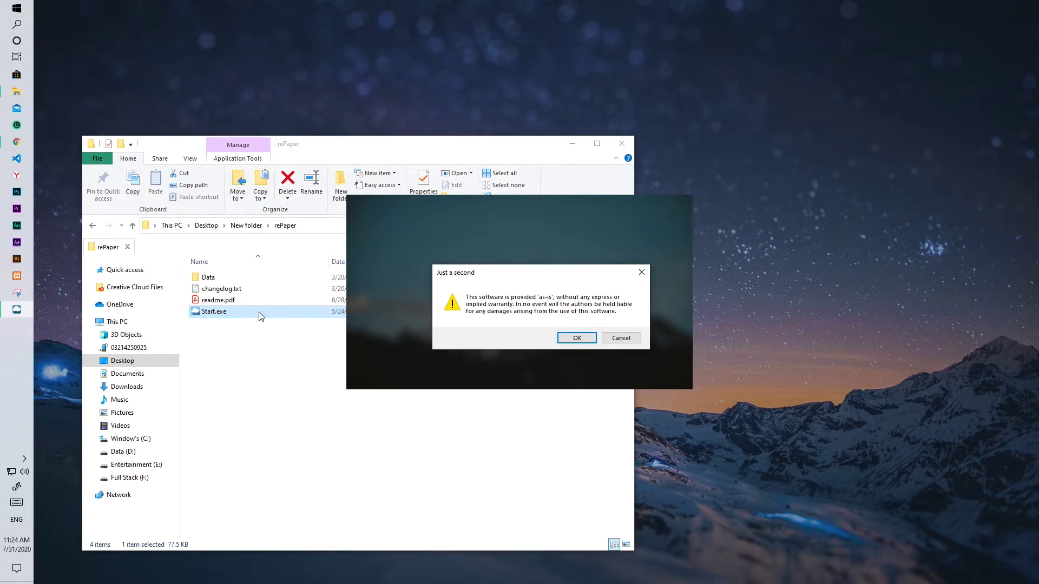
pyautogui.click(579, 339)
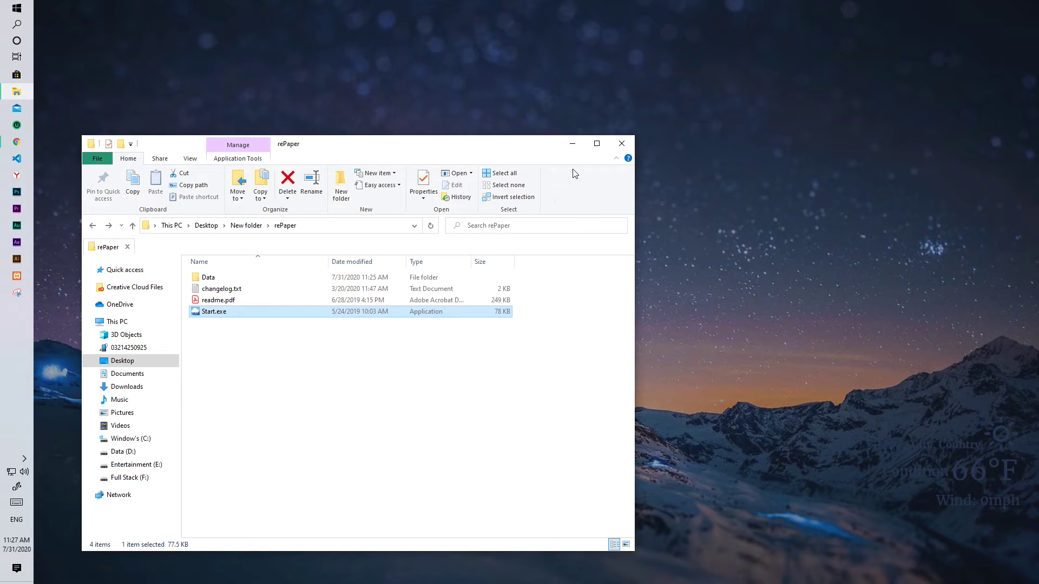
pyautogui.click(574, 144)
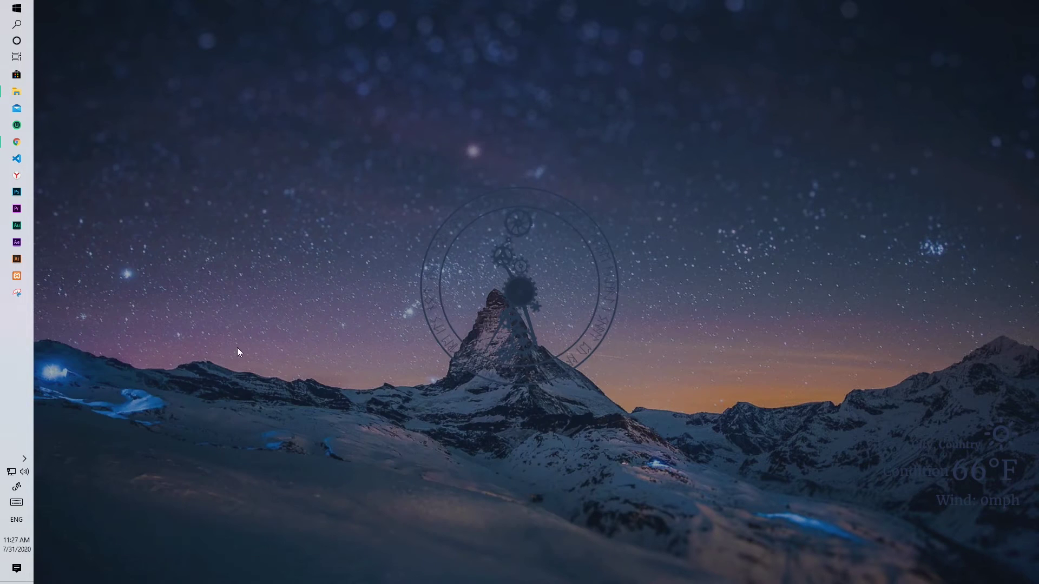
# Choose lostark-christmas-tree-live-wallpaper.mp4 from New folder on the Desktop as the rePaper wallpaper
pyautogui.click(23, 458)
pyautogui.rightClick(70, 478)
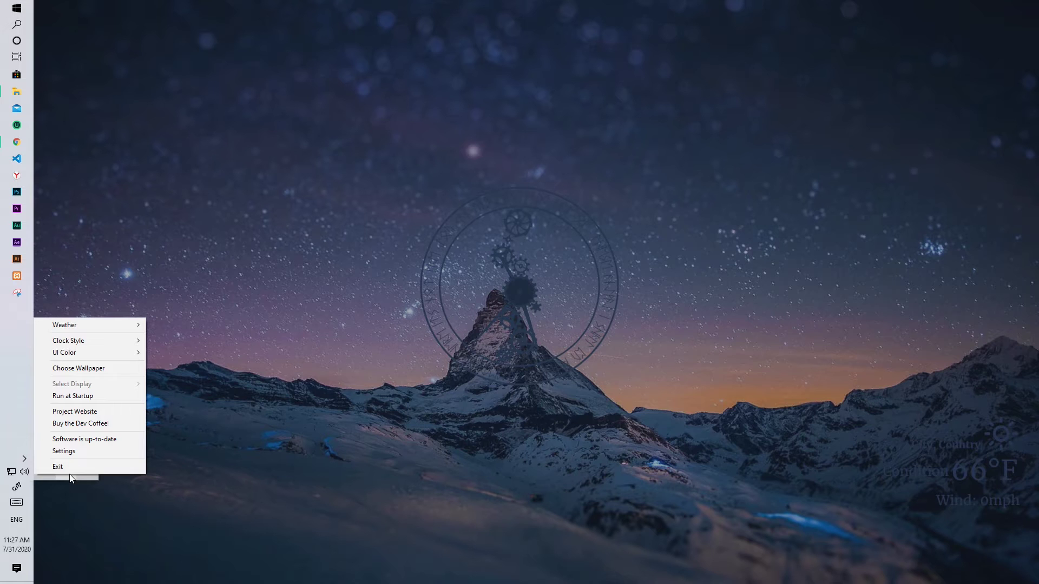
pyautogui.click(87, 369)
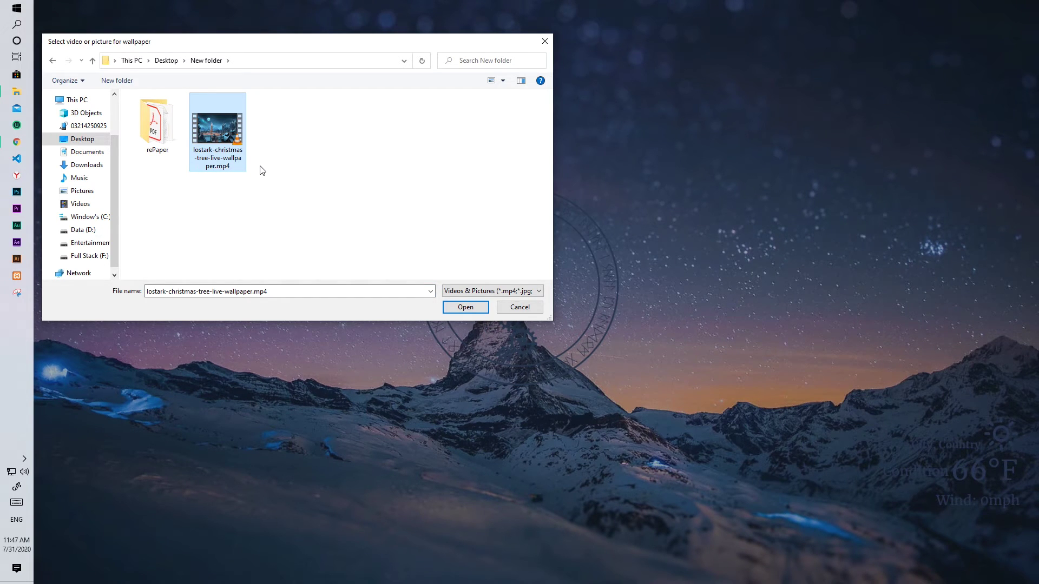
pyautogui.click(462, 291)
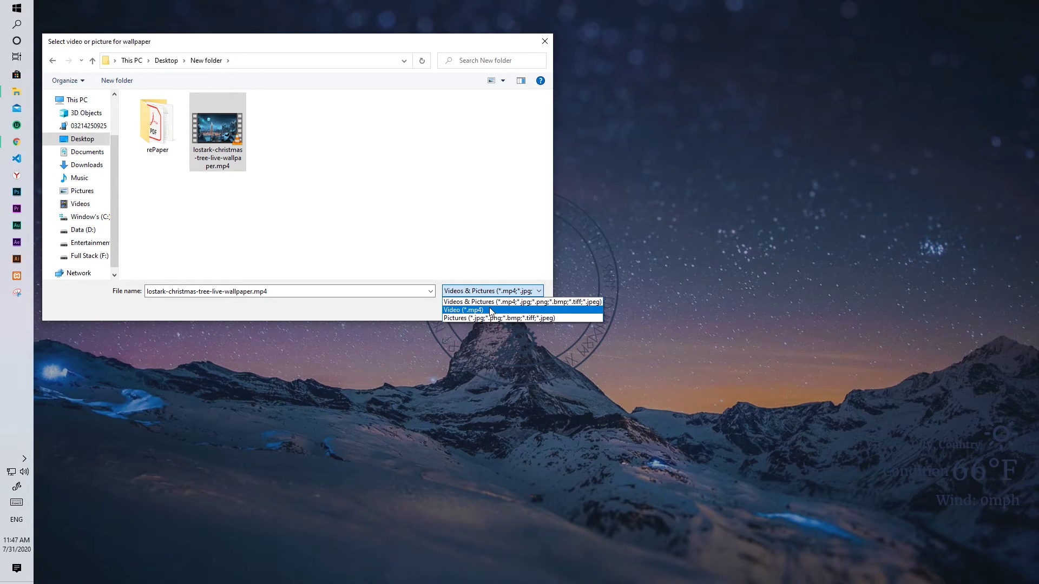
pyautogui.click(348, 140)
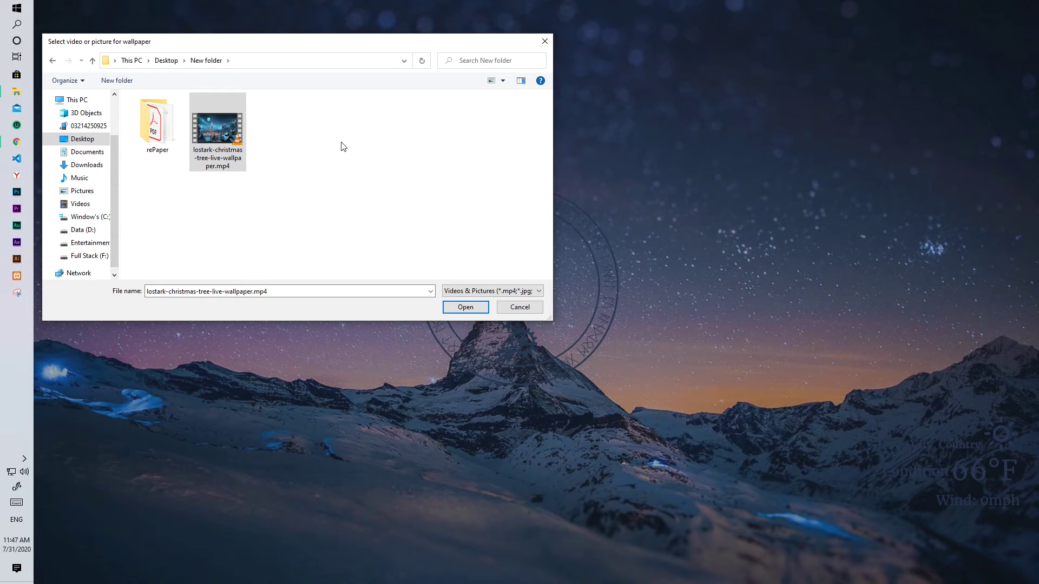
pyautogui.click(464, 306)
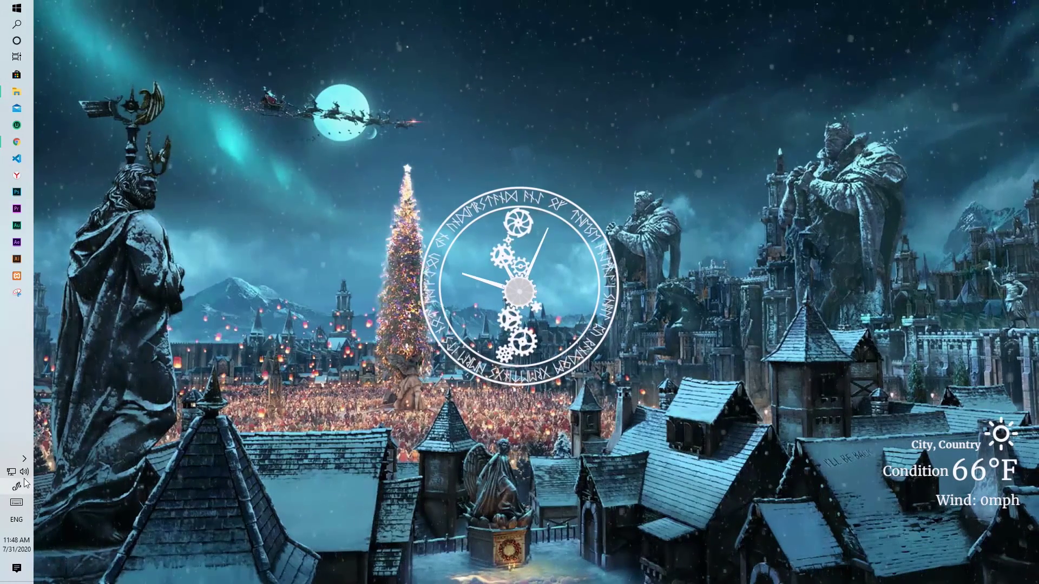
# Turn off the Clock and Weather displays in the rePaper settings and apply the change
pyautogui.click(23, 459)
pyautogui.rightClick(65, 470)
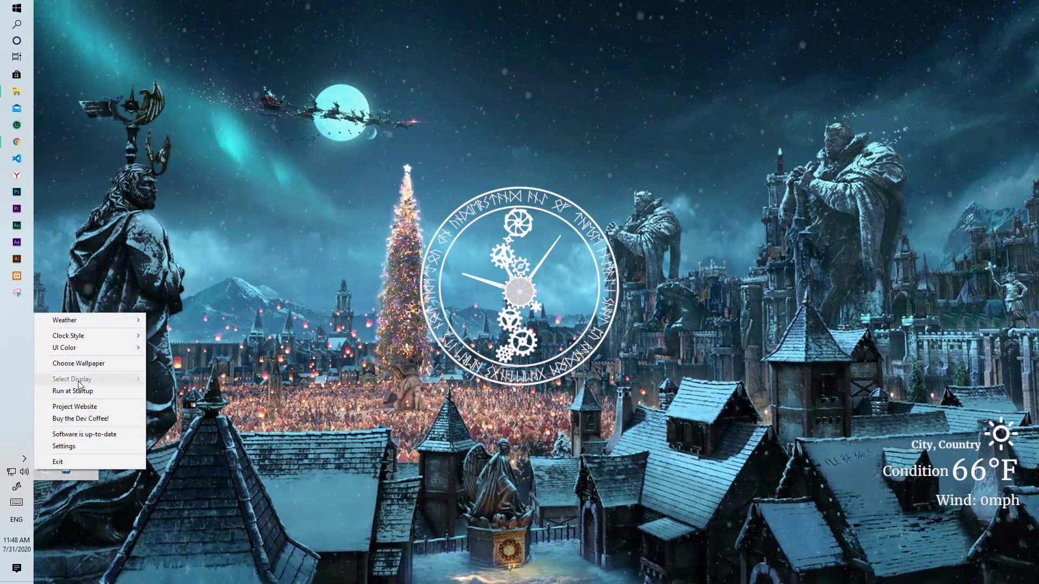
pyautogui.click(76, 447)
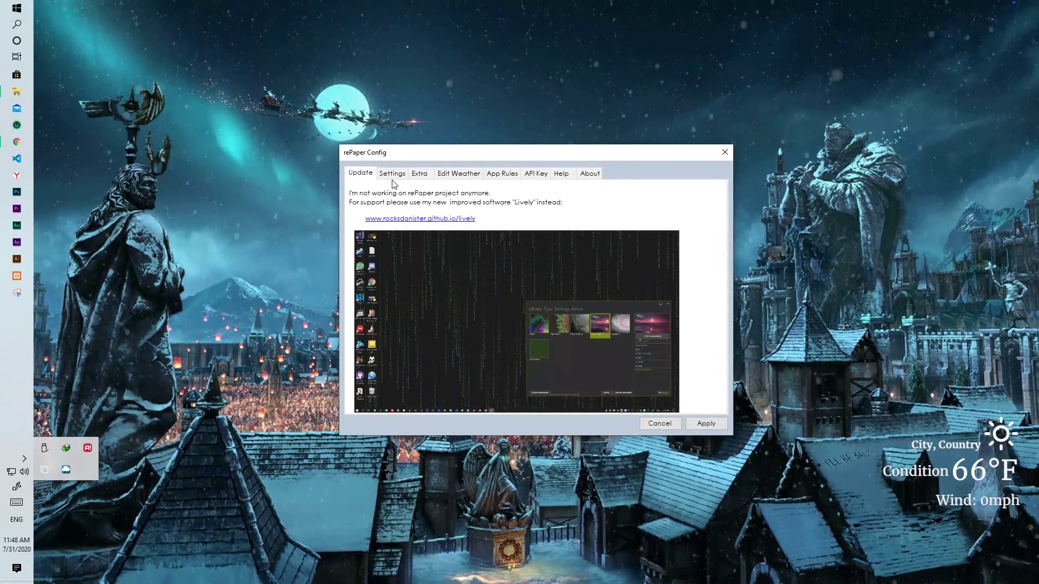
pyautogui.click(392, 174)
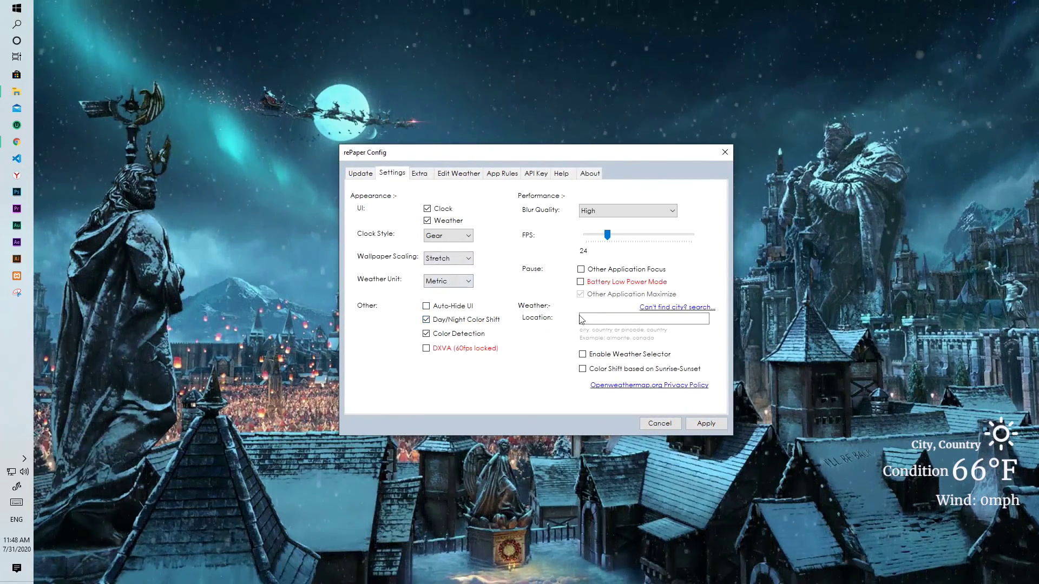
pyautogui.click(427, 209)
pyautogui.click(427, 221)
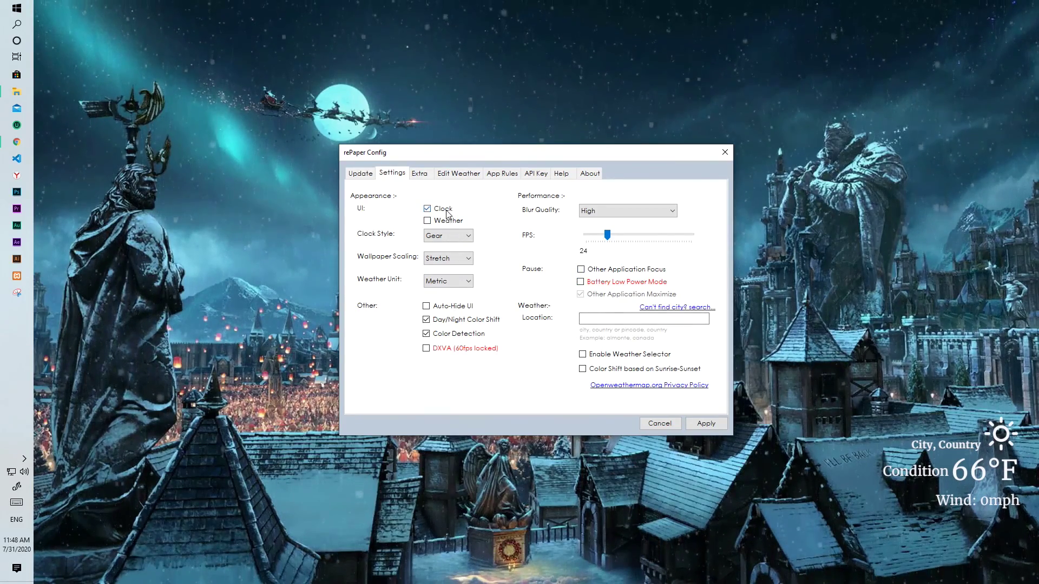
pyautogui.click(707, 423)
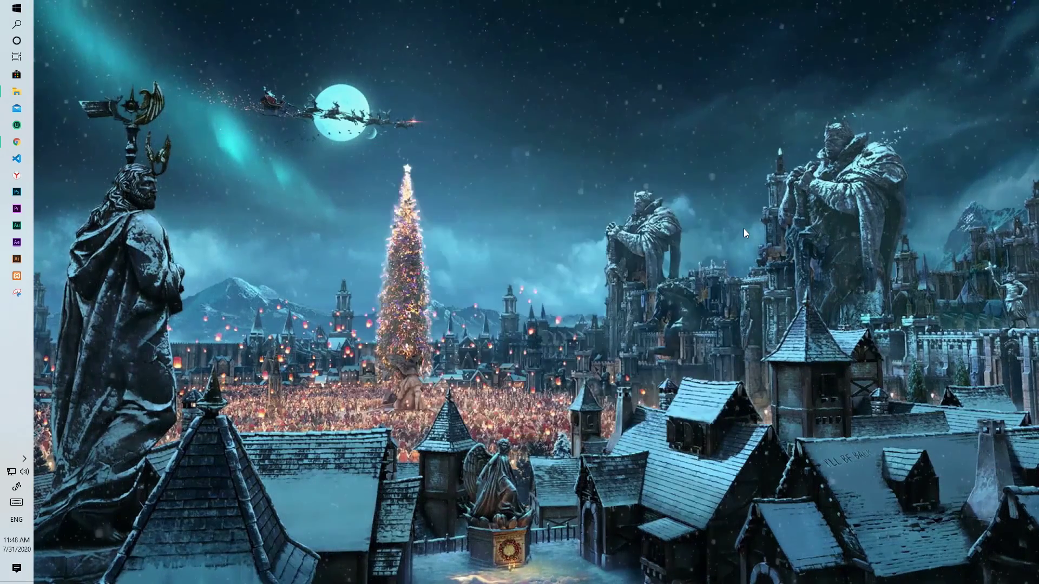